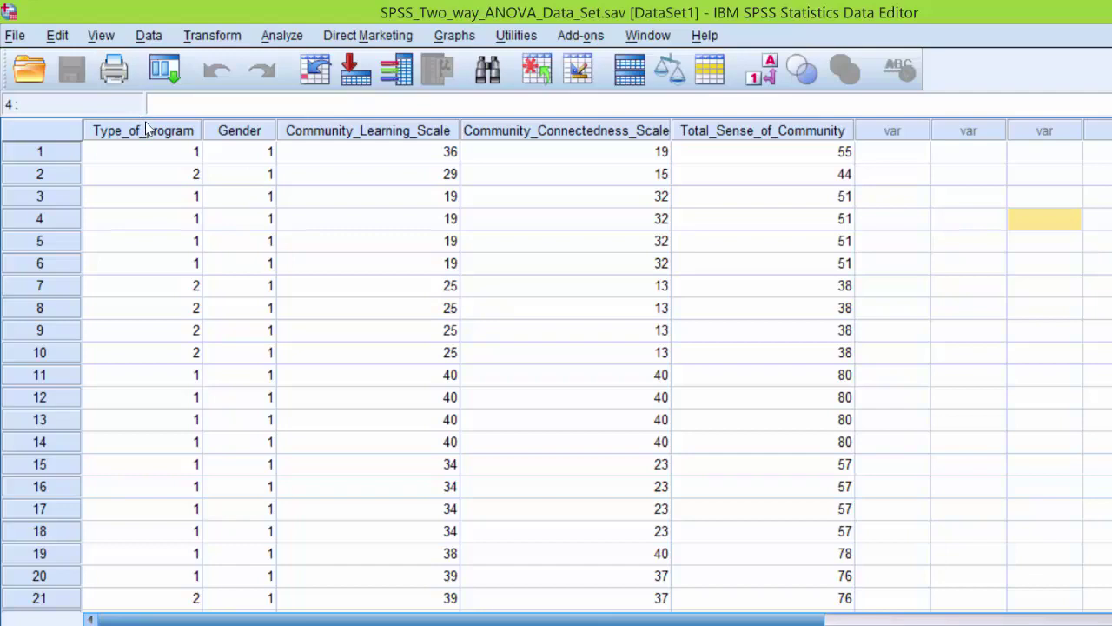
- Inspect the Gender, Type_of_program and community scale columns in the data sheet
{"action": "left_click", "coordinate": [143, 130]}
{"action": "left_click", "coordinate": [222, 136]}
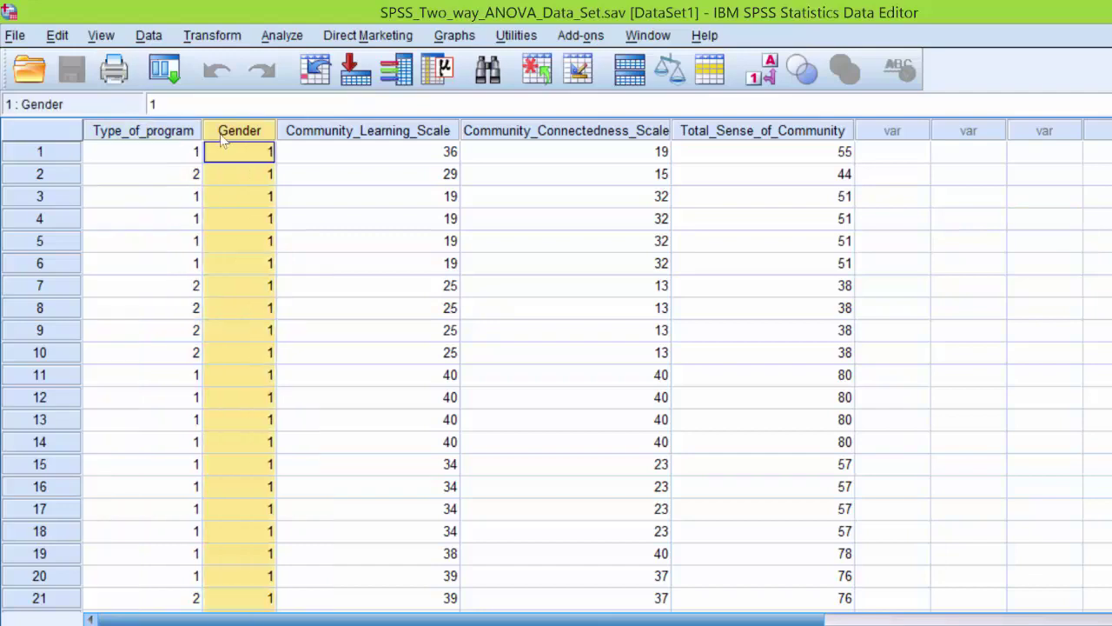
{"action": "left_click", "coordinate": [155, 132]}
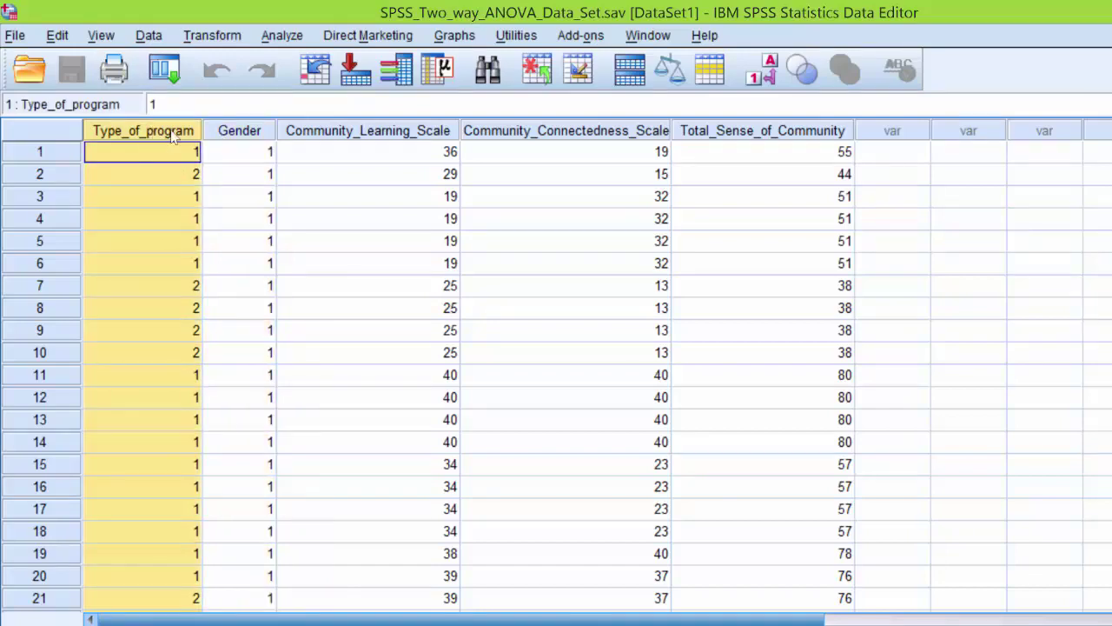
{"action": "left_click", "coordinate": [222, 131]}
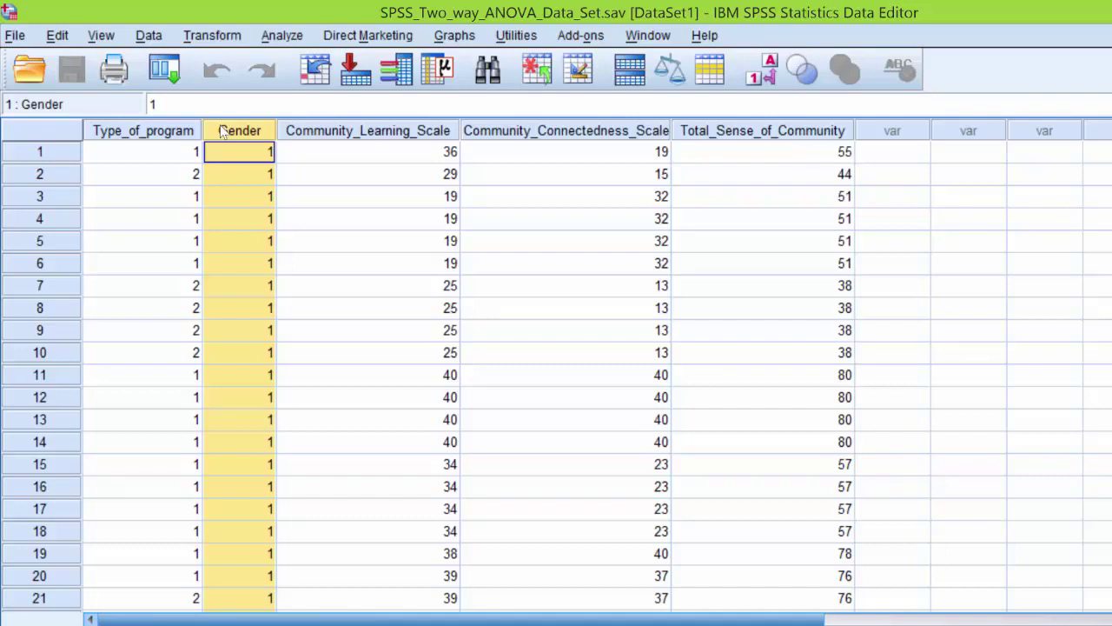
{"action": "left_click", "coordinate": [122, 129]}
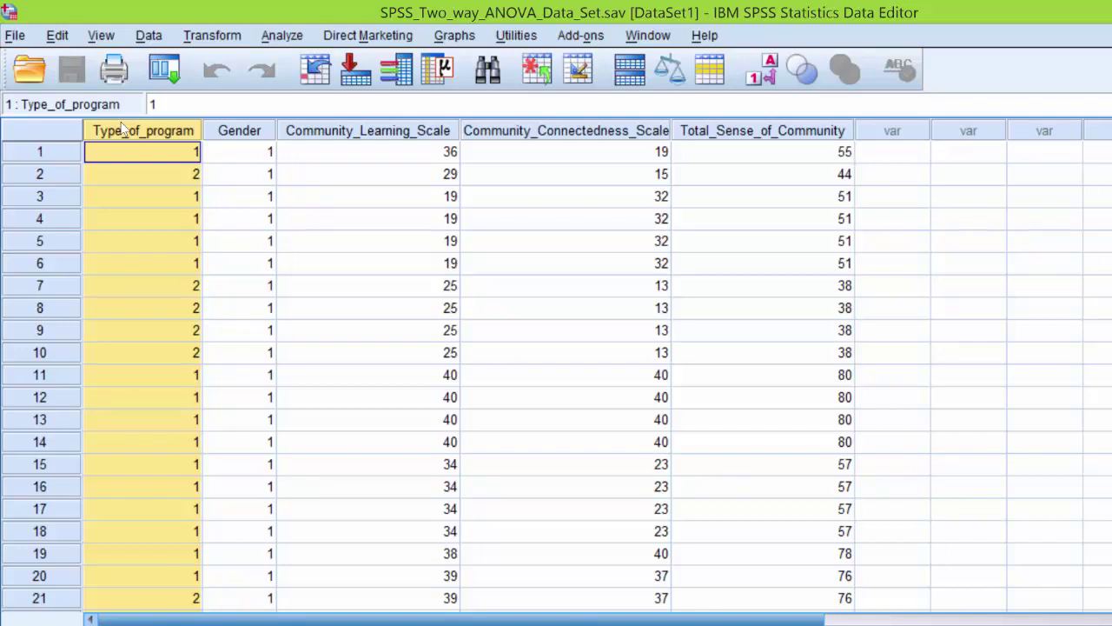
{"action": "left_click", "coordinate": [222, 135]}
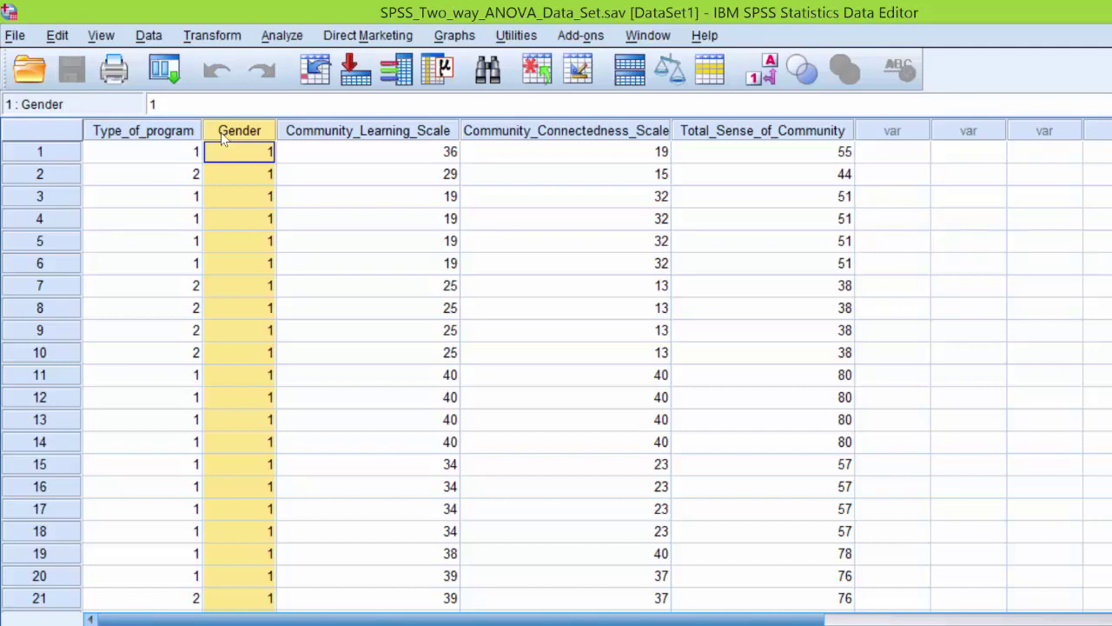
{"action": "scroll", "coordinate": [556, 373], "scroll_direction": "down", "scroll_amount": 6}
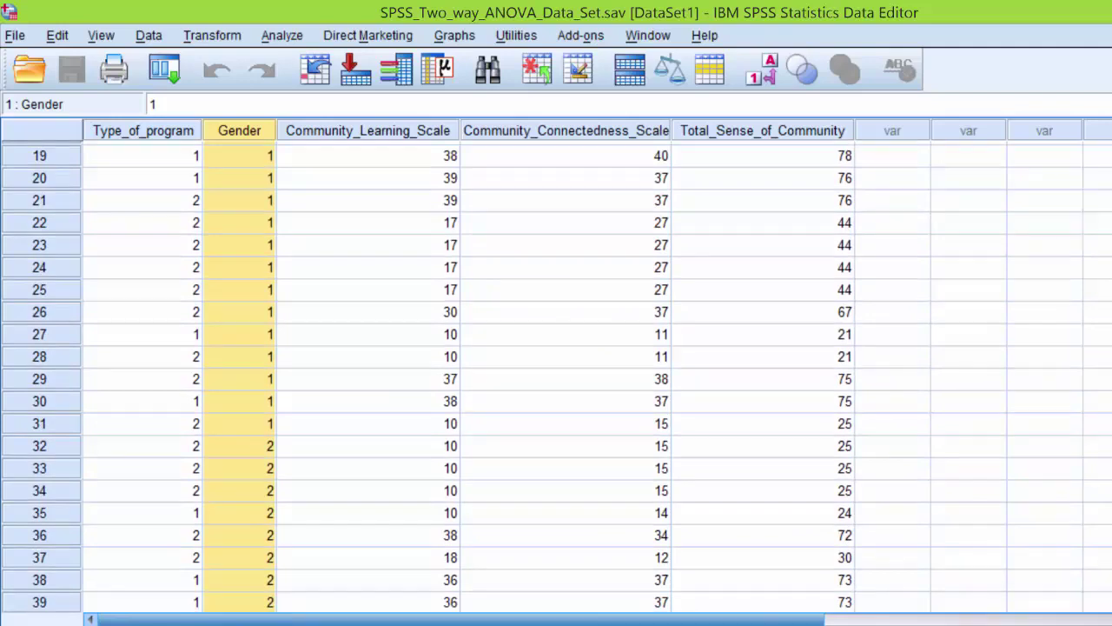
{"action": "scroll", "coordinate": [556, 373], "scroll_direction": "up", "scroll_amount": 6}
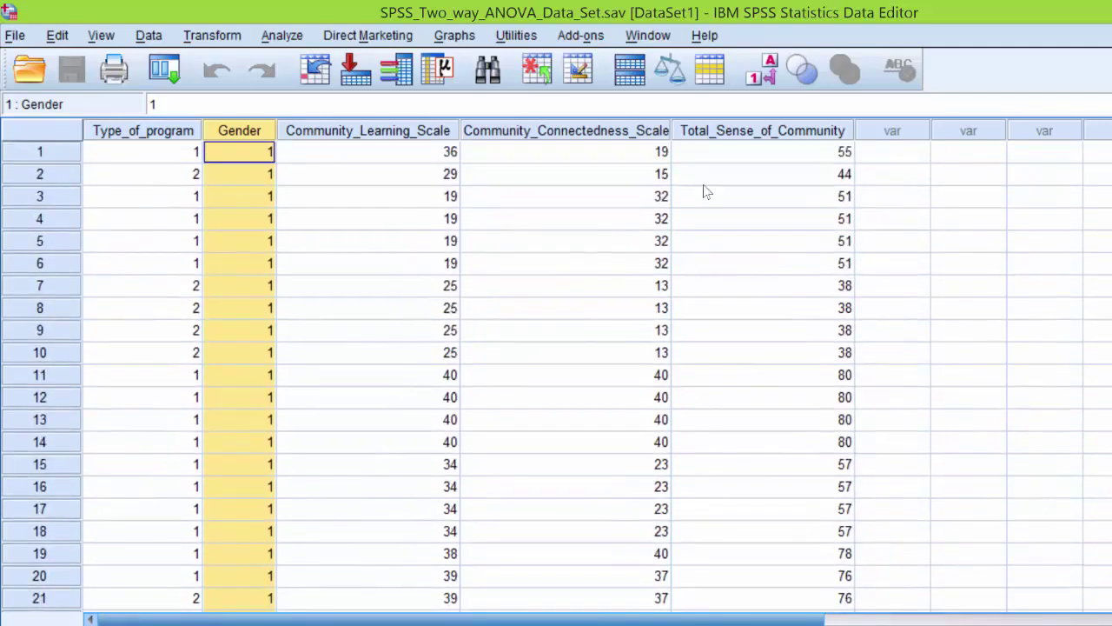
{"action": "left_click", "coordinate": [745, 139]}
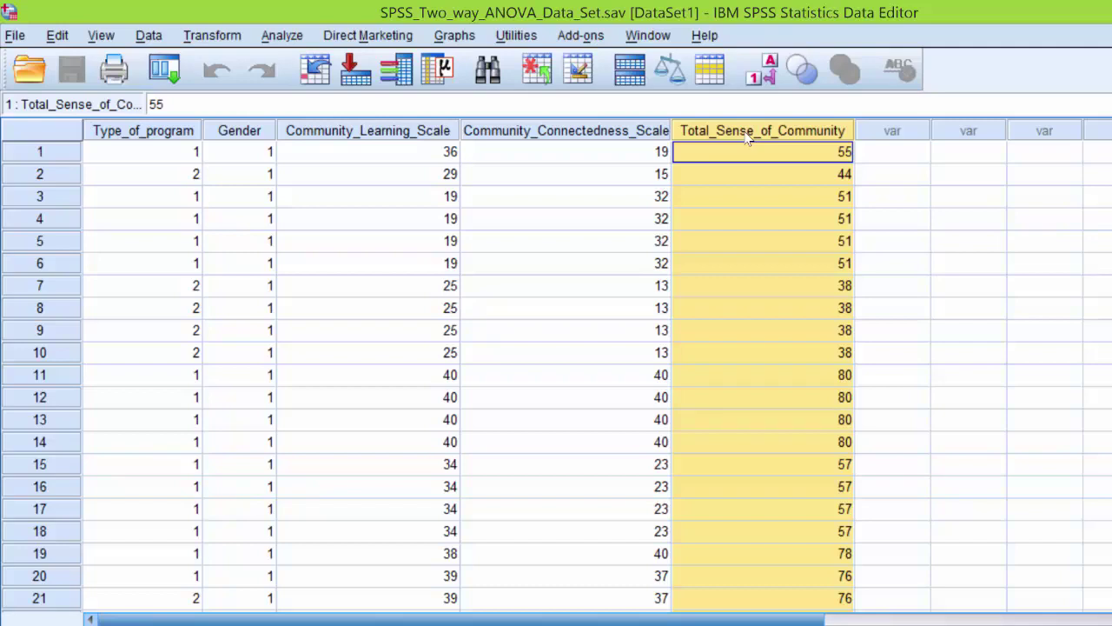
{"action": "left_click", "coordinate": [382, 131]}
{"action": "left_click", "coordinate": [532, 132]}
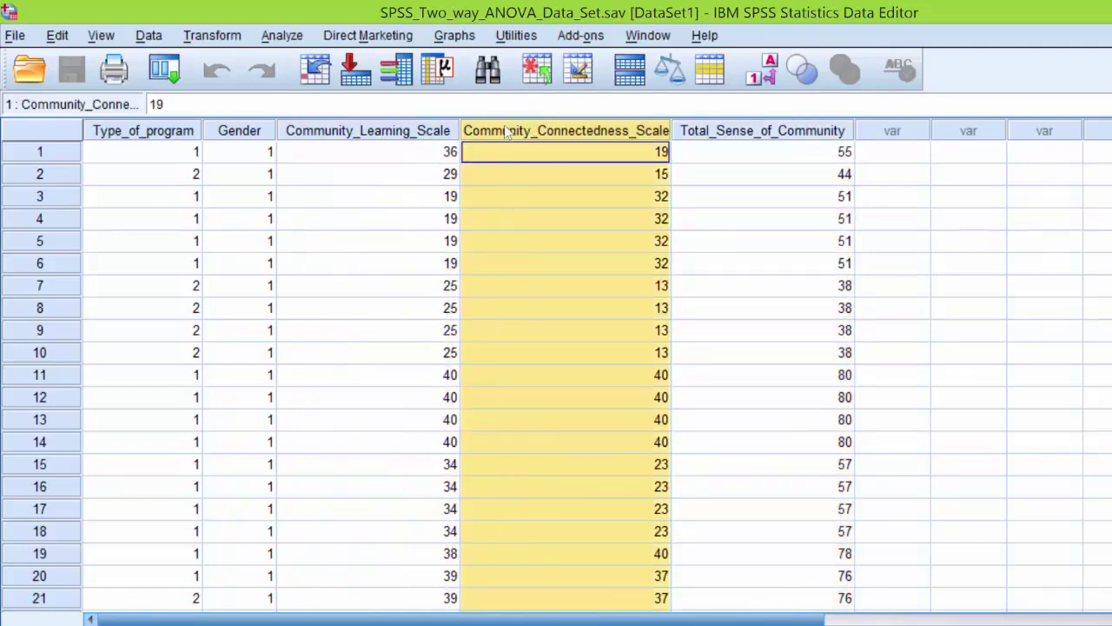
{"action": "left_click", "coordinate": [745, 139]}
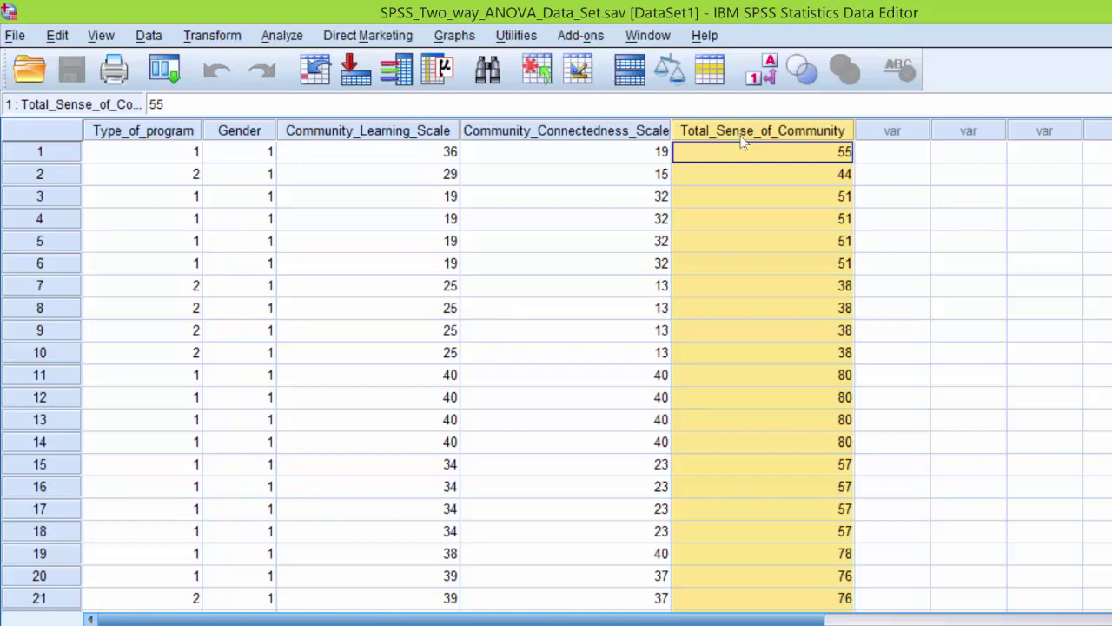
- Start a Univariate GLM with Total_Sense_of_Community as the dependent variable
{"action": "left_click", "coordinate": [283, 36]}
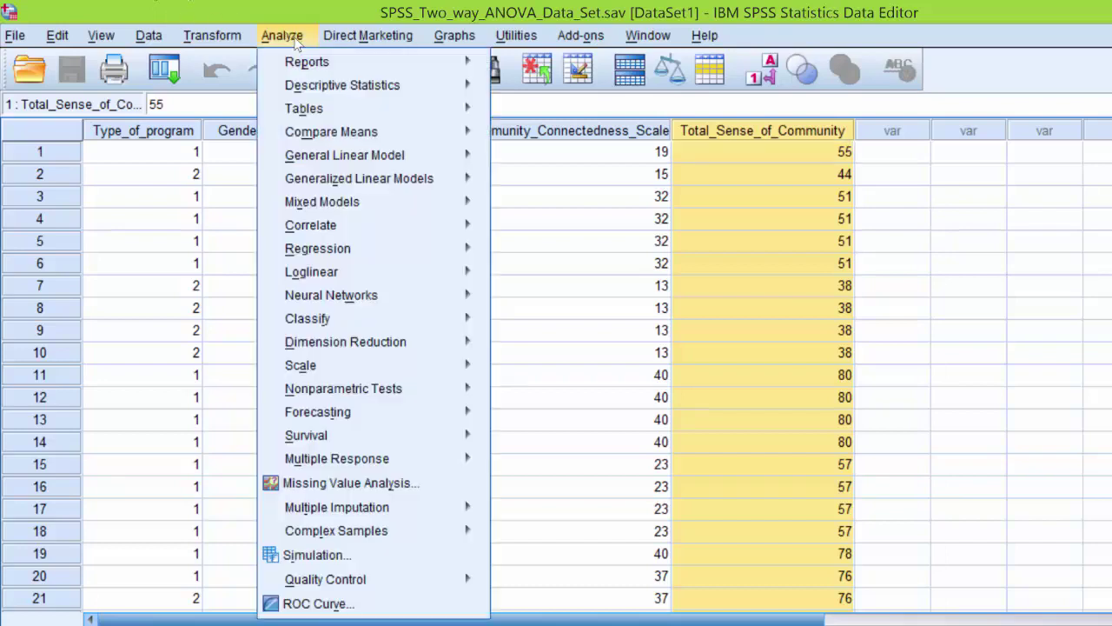
{"action": "mouse_move", "coordinate": [323, 162]}
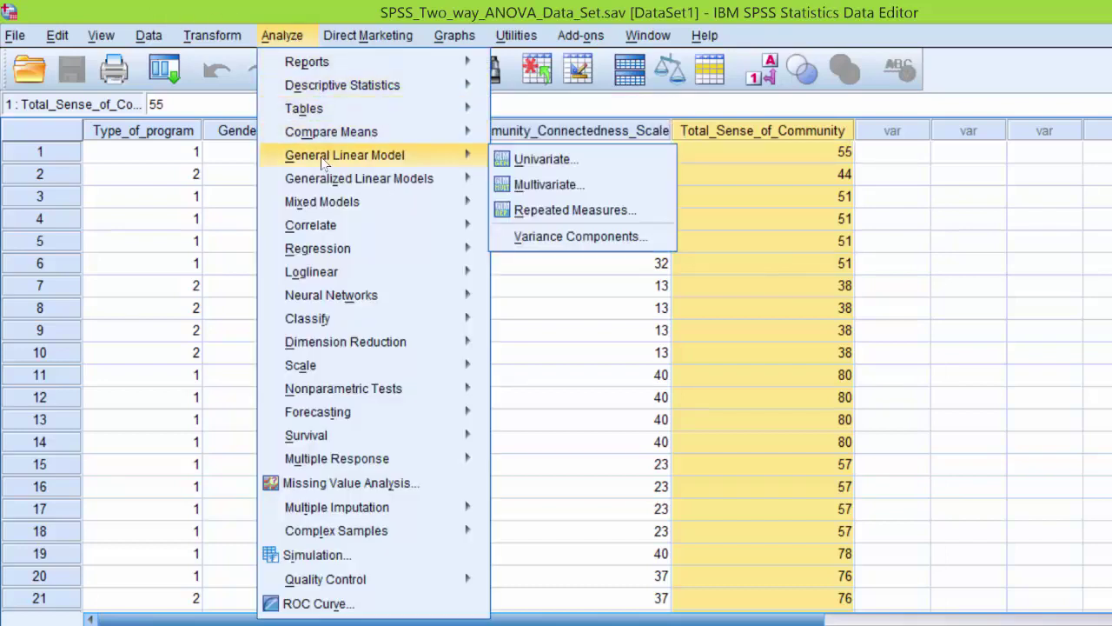
{"action": "left_click", "coordinate": [512, 167]}
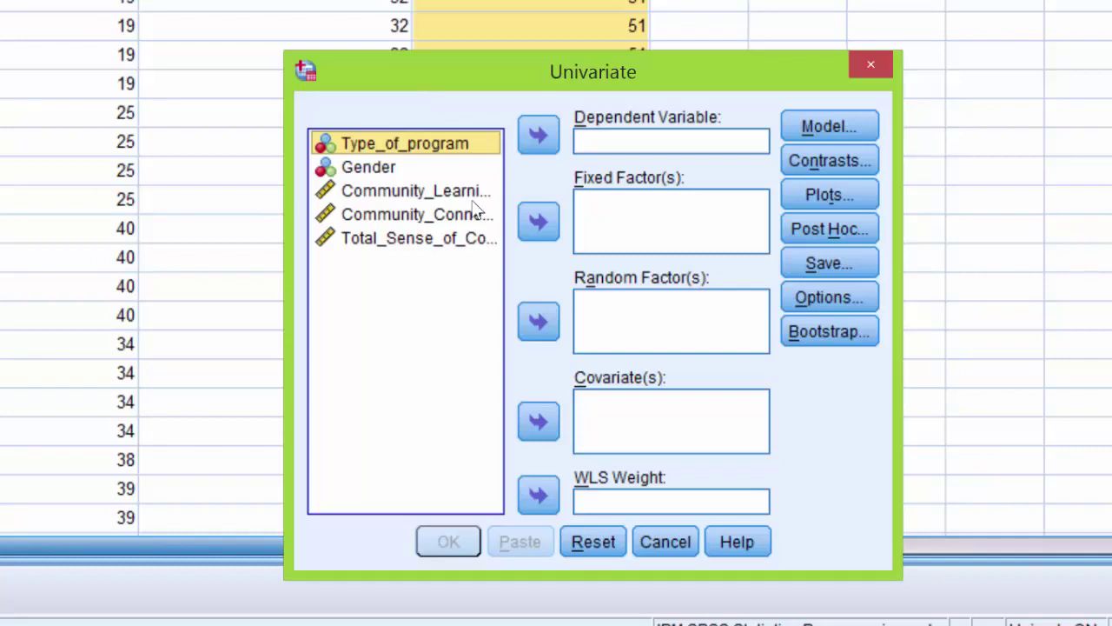
{"action": "left_click", "coordinate": [396, 238]}
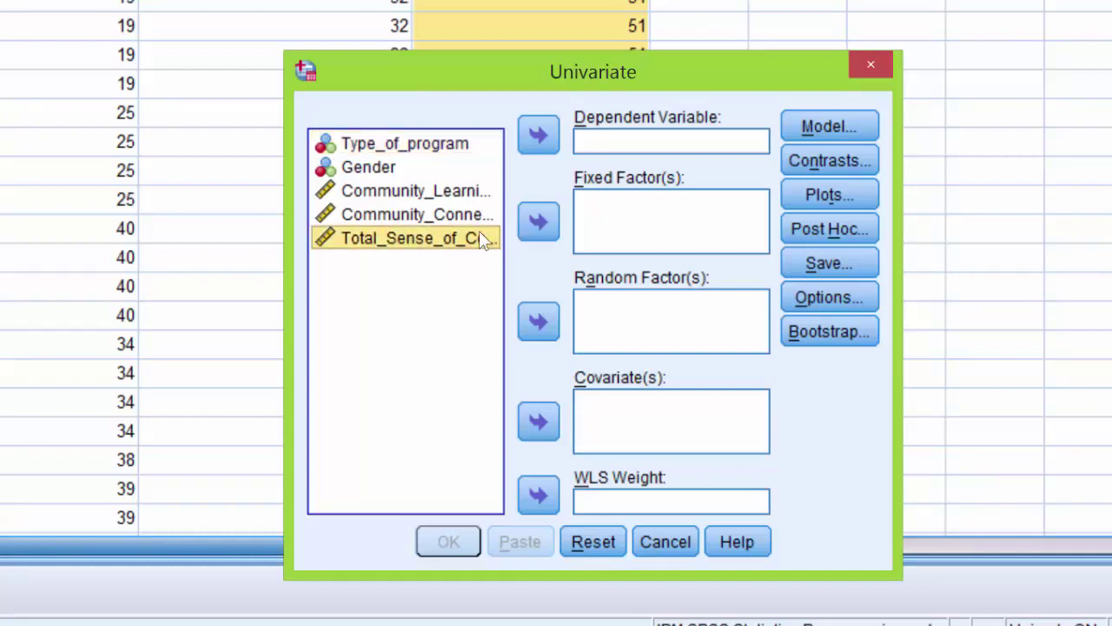
{"action": "left_click", "coordinate": [537, 138]}
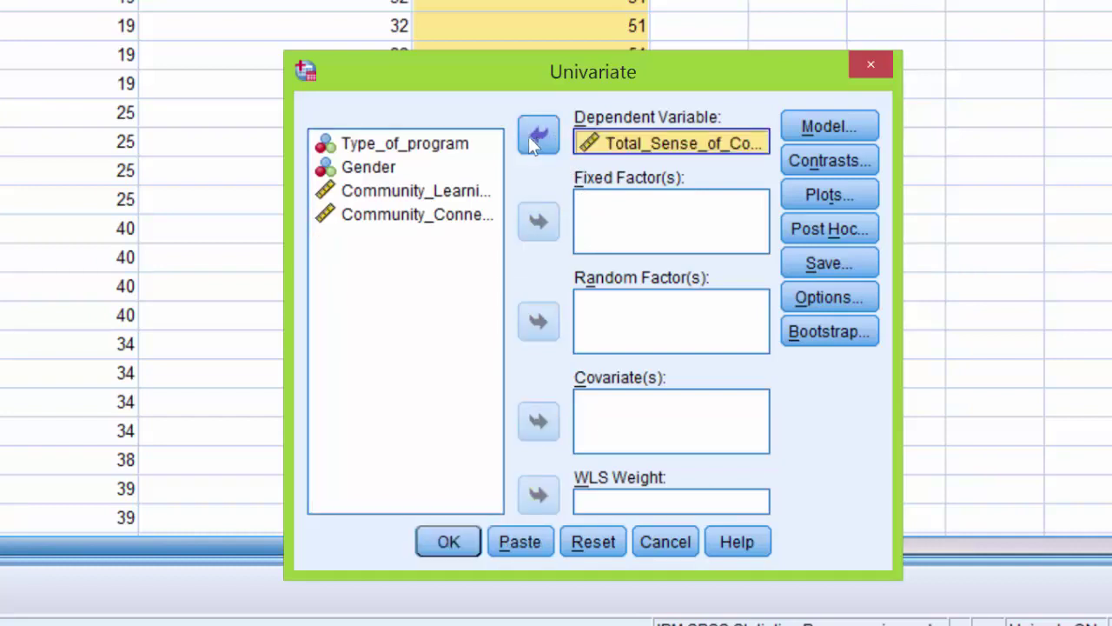
- Add Type_of_program and Gender as fixed factors
{"action": "left_click", "coordinate": [426, 148]}
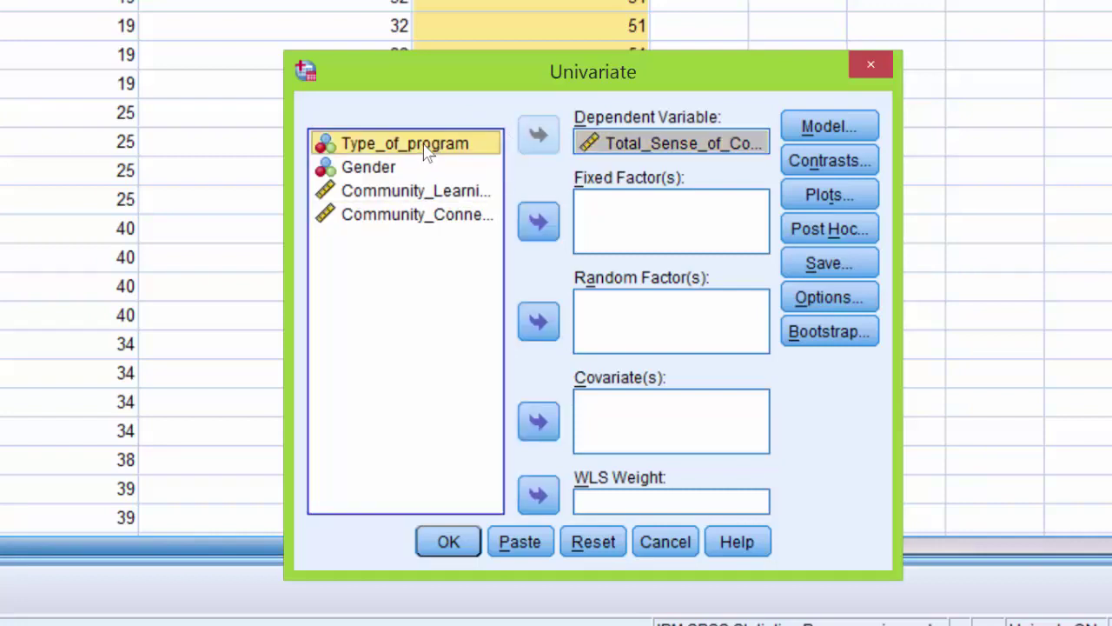
{"action": "left_click", "coordinate": [538, 223]}
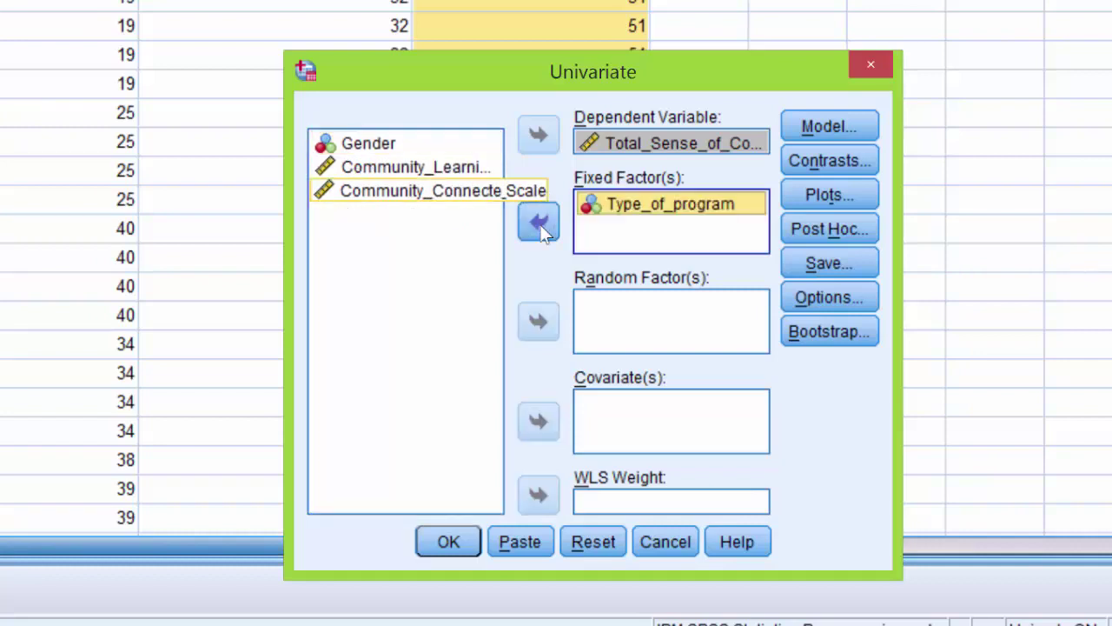
{"action": "left_click", "coordinate": [378, 146]}
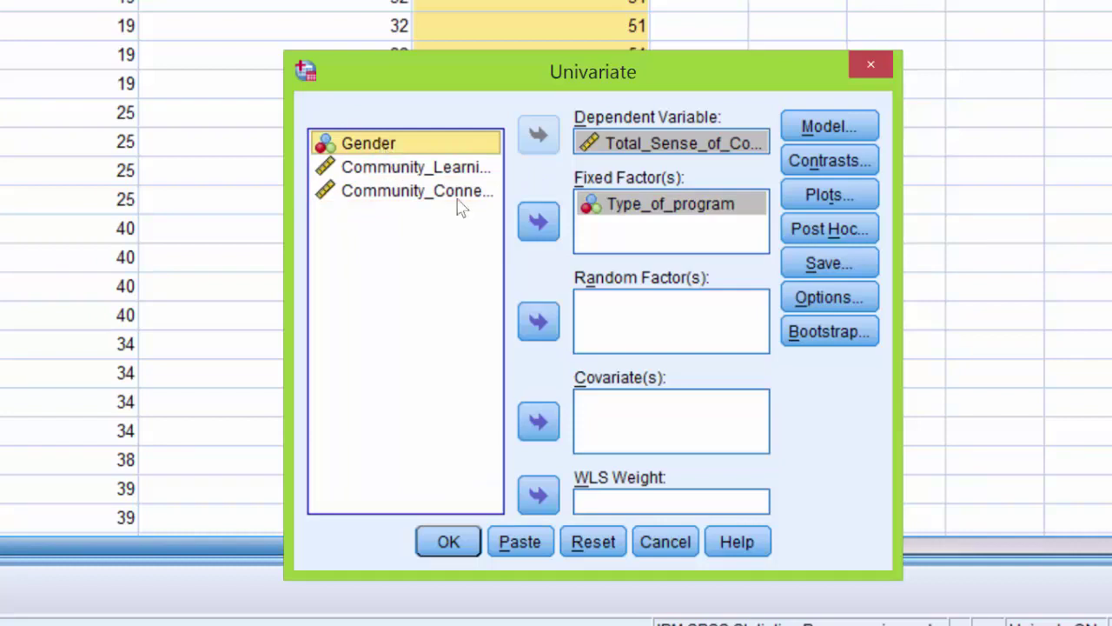
{"action": "left_click", "coordinate": [539, 224]}
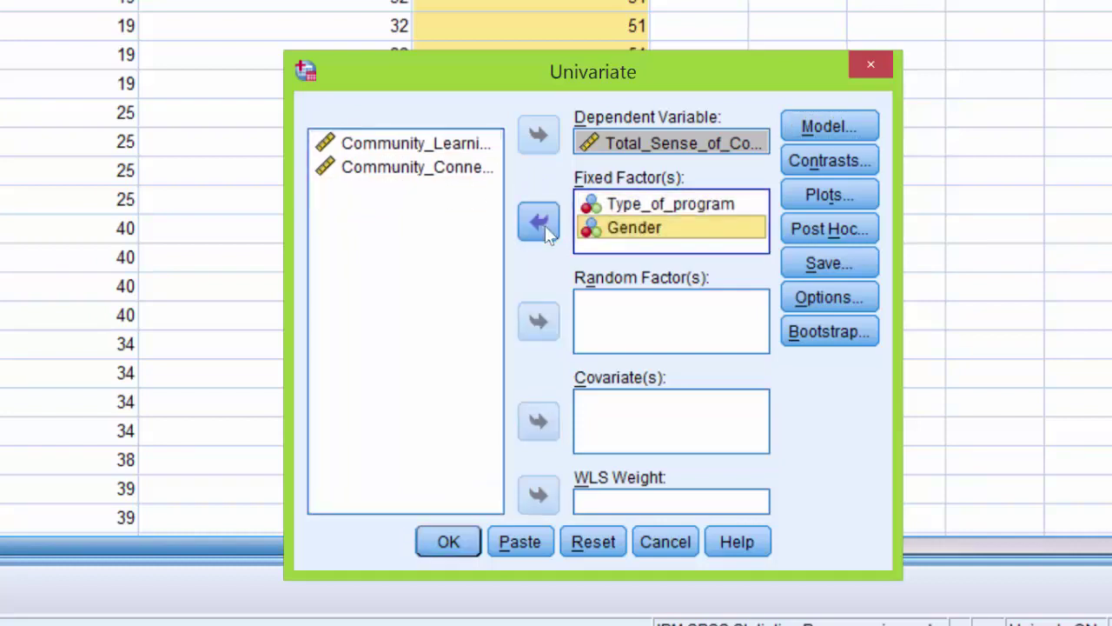
{"action": "left_click", "coordinate": [844, 231]}
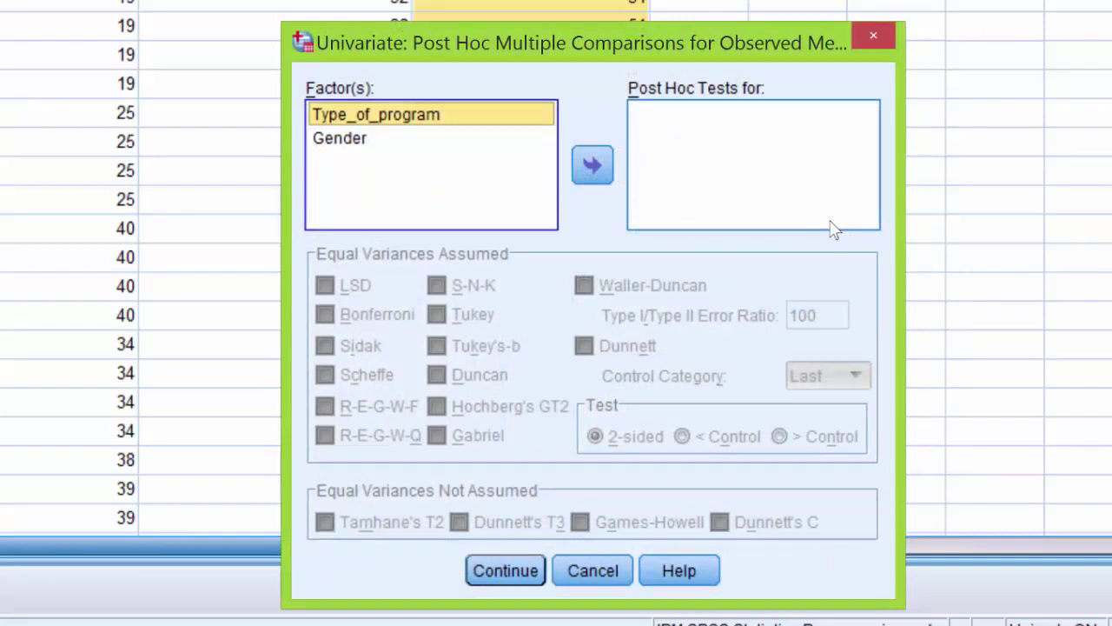
{"action": "left_click", "coordinate": [463, 121]}
{"action": "left_click", "coordinate": [592, 166]}
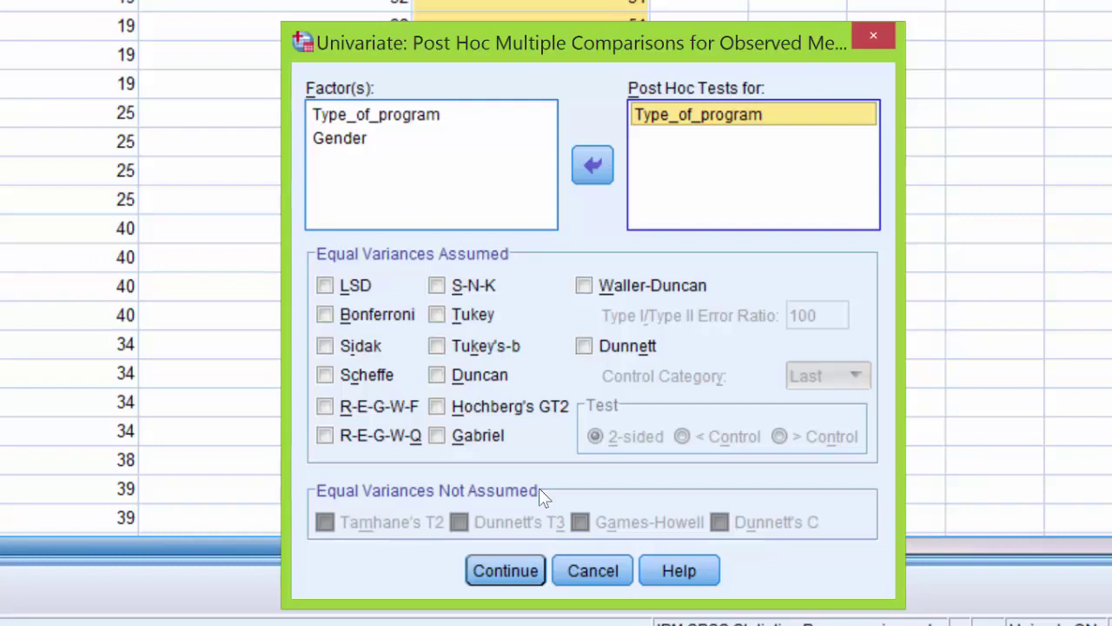
{"action": "left_click", "coordinate": [448, 320]}
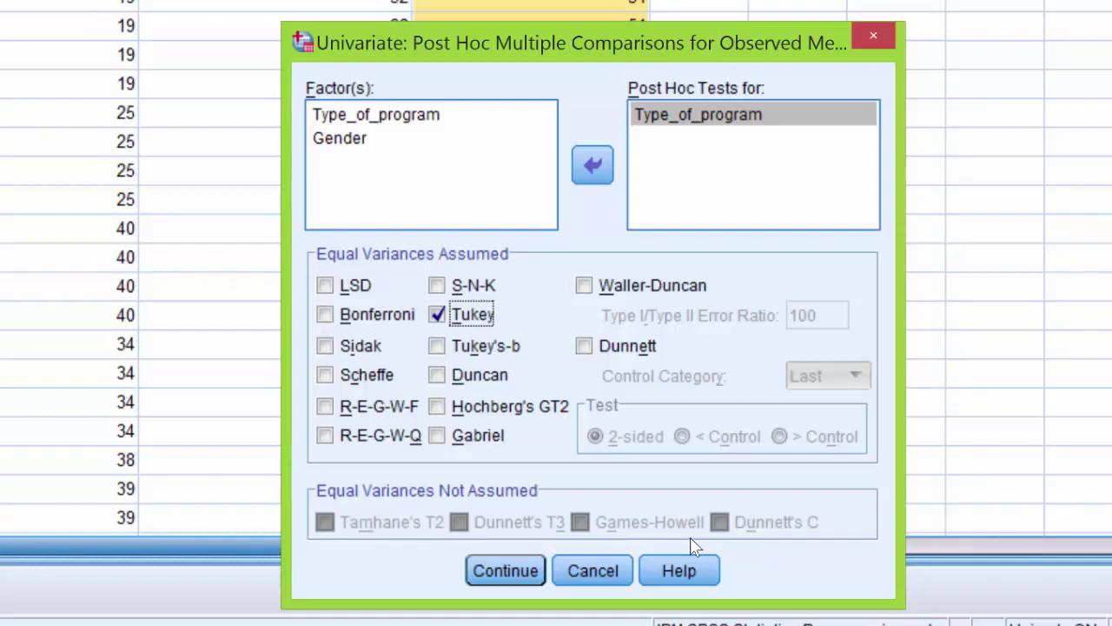
{"action": "left_click", "coordinate": [587, 572]}
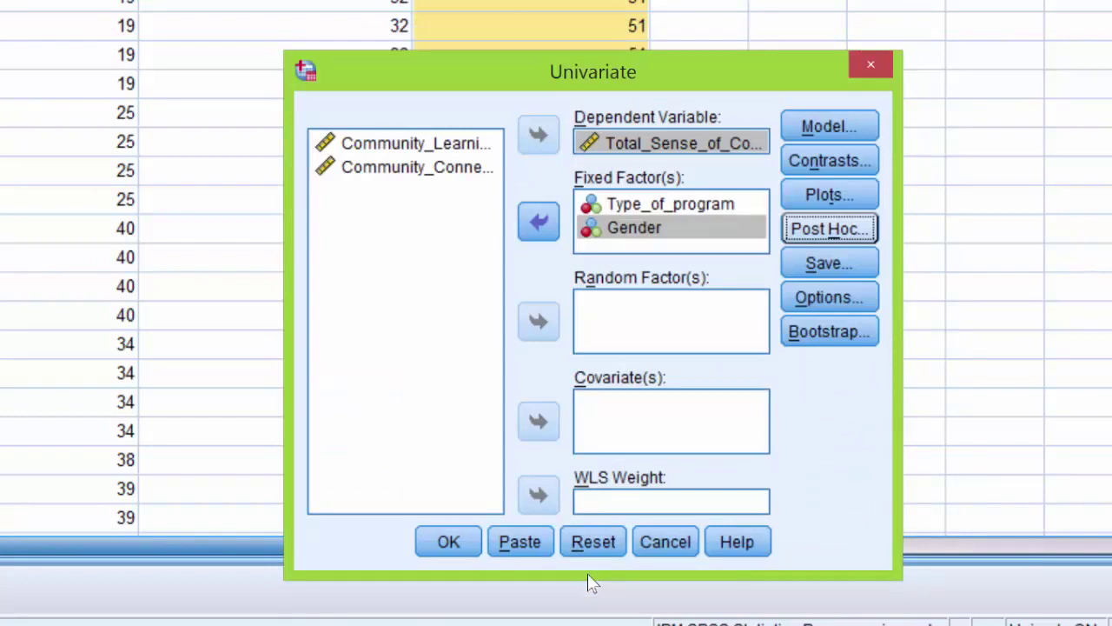
- Show estimated marginal means for Type_of_program, Gender and Type_of_program*Gender, comparing main effects
{"action": "left_click", "coordinate": [815, 301]}
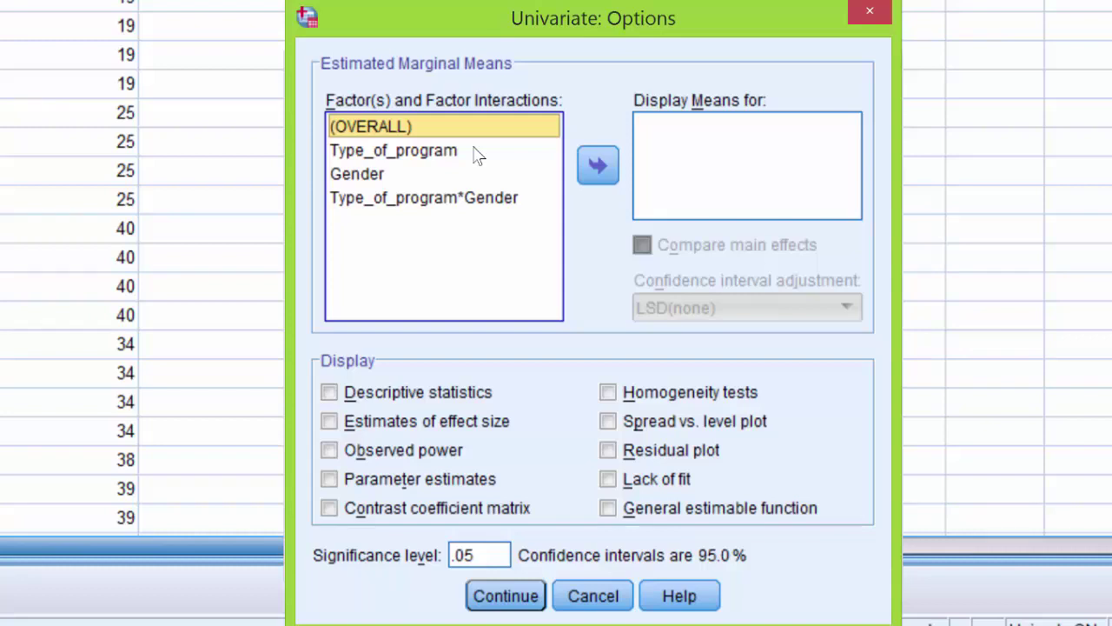
{"action": "left_click", "coordinate": [448, 157]}
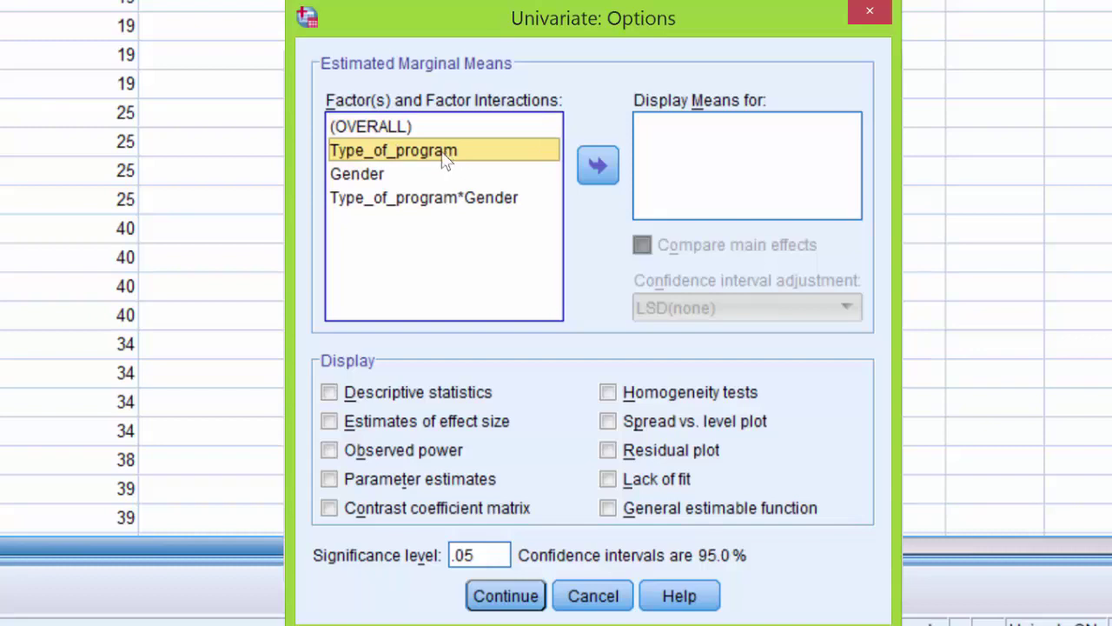
{"action": "left_click", "coordinate": [379, 177], "text": "ctrl"}
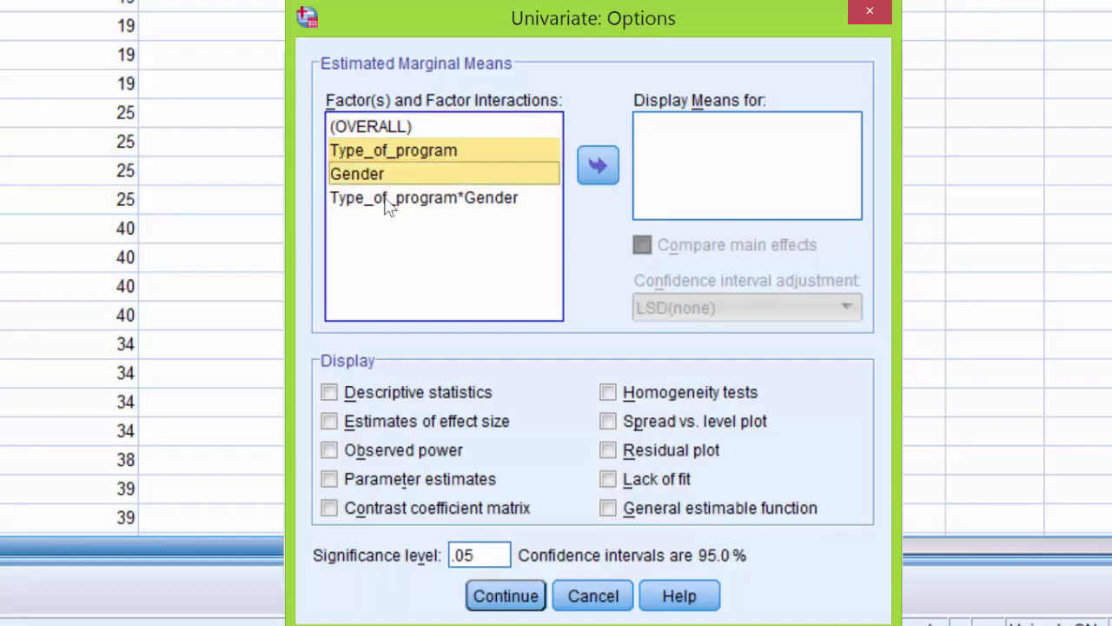
{"action": "left_click", "coordinate": [388, 199], "text": "ctrl"}
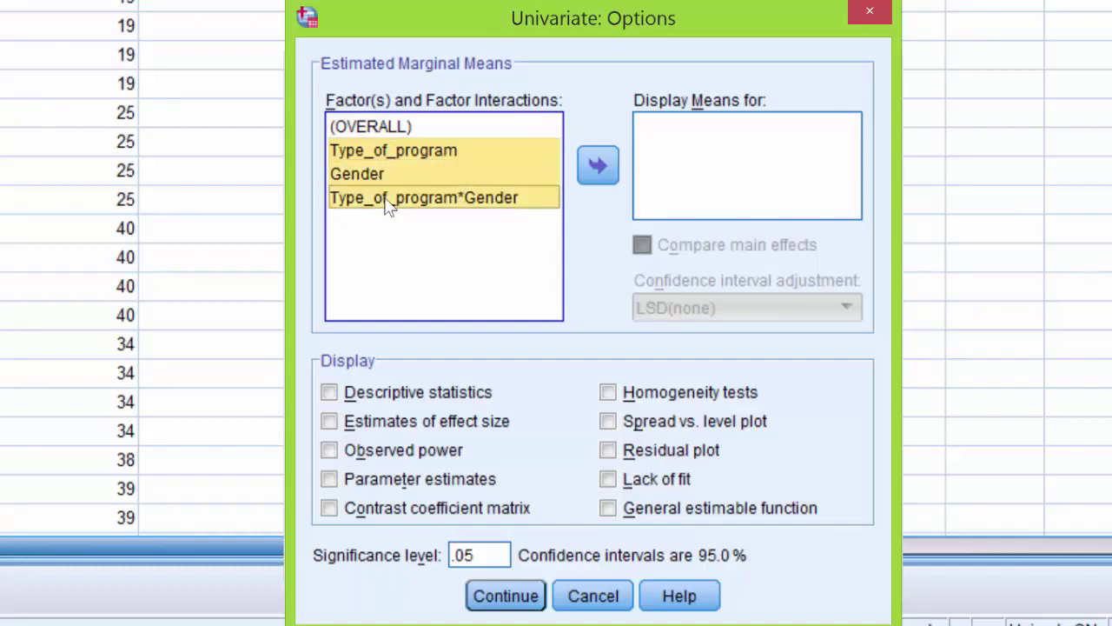
{"action": "left_click", "coordinate": [598, 165]}
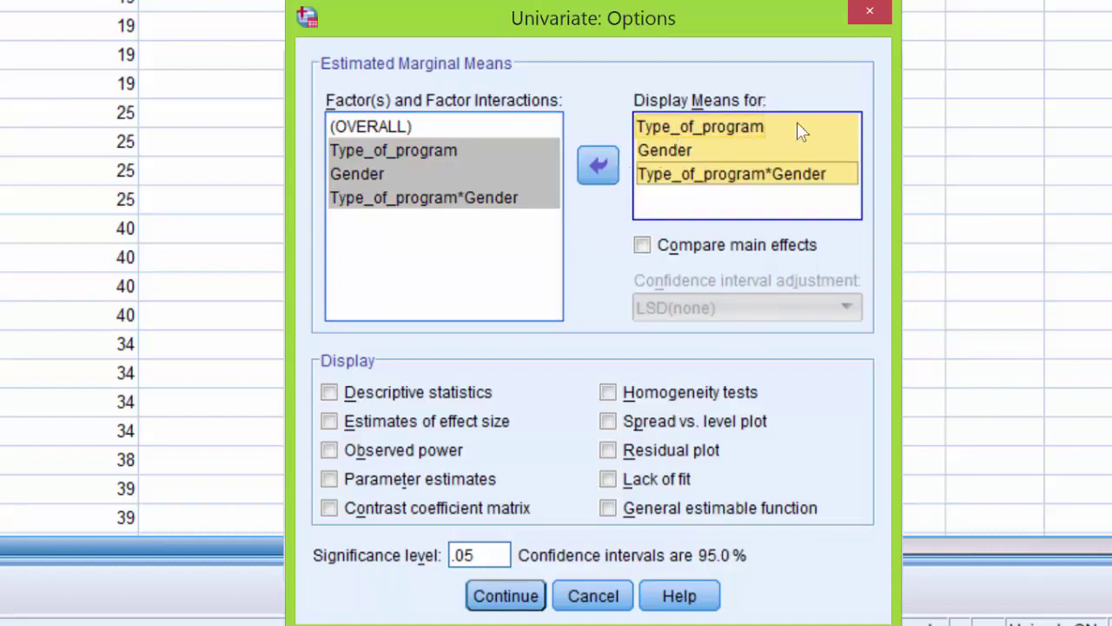
{"action": "left_click", "coordinate": [643, 247]}
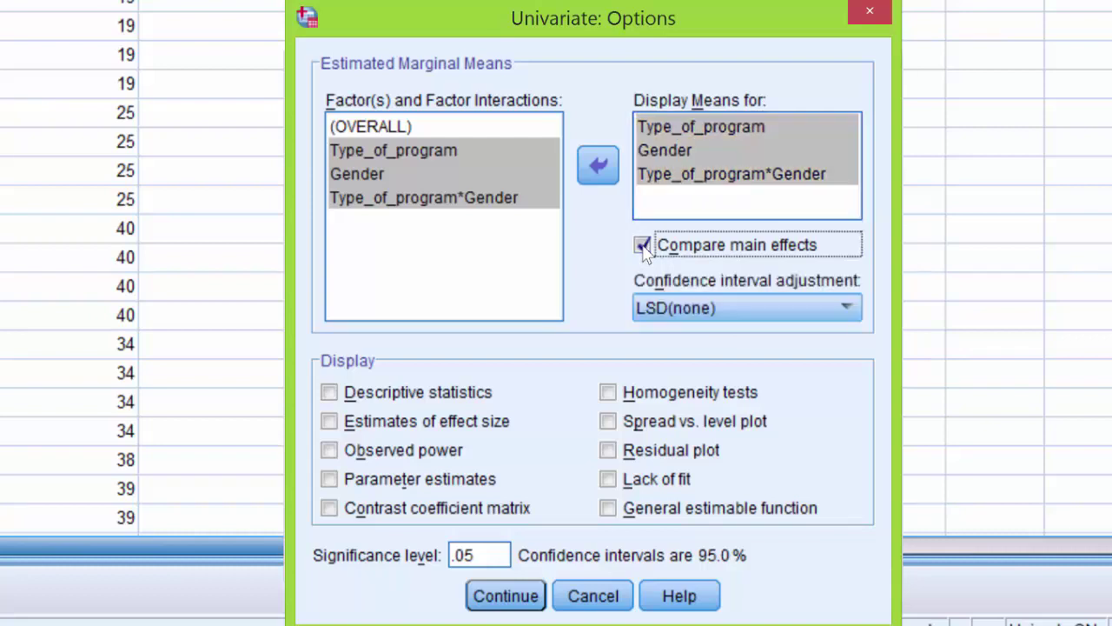
- Enable descriptive statistics, effect size estimates and observed power, leaving homogeneity tests off
{"action": "left_click", "coordinate": [329, 393]}
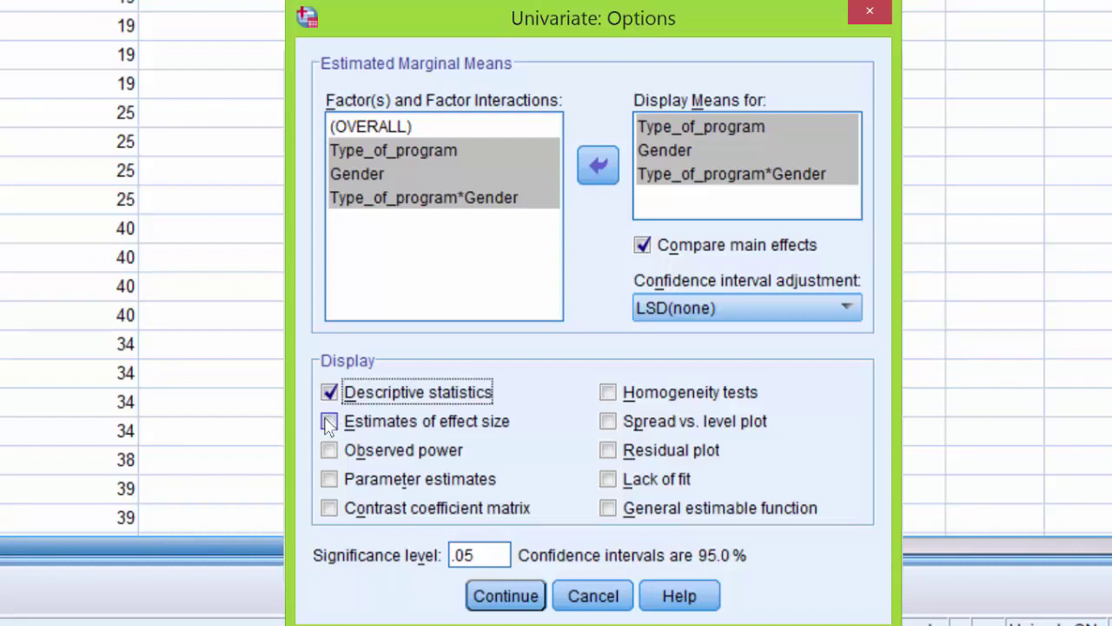
{"action": "left_click", "coordinate": [329, 421]}
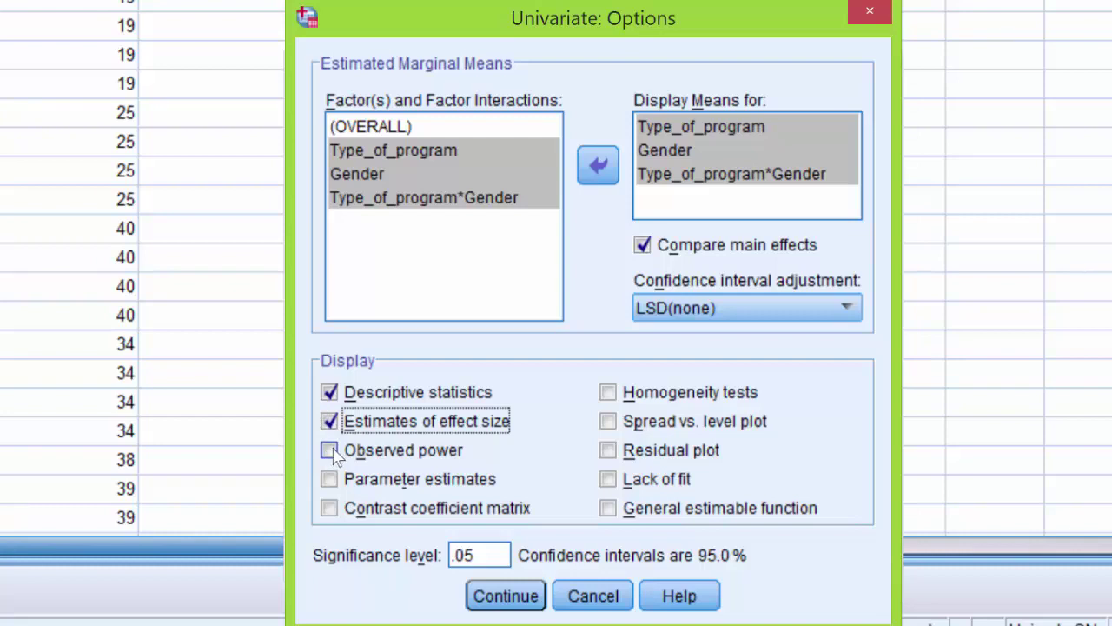
{"action": "left_click", "coordinate": [329, 449]}
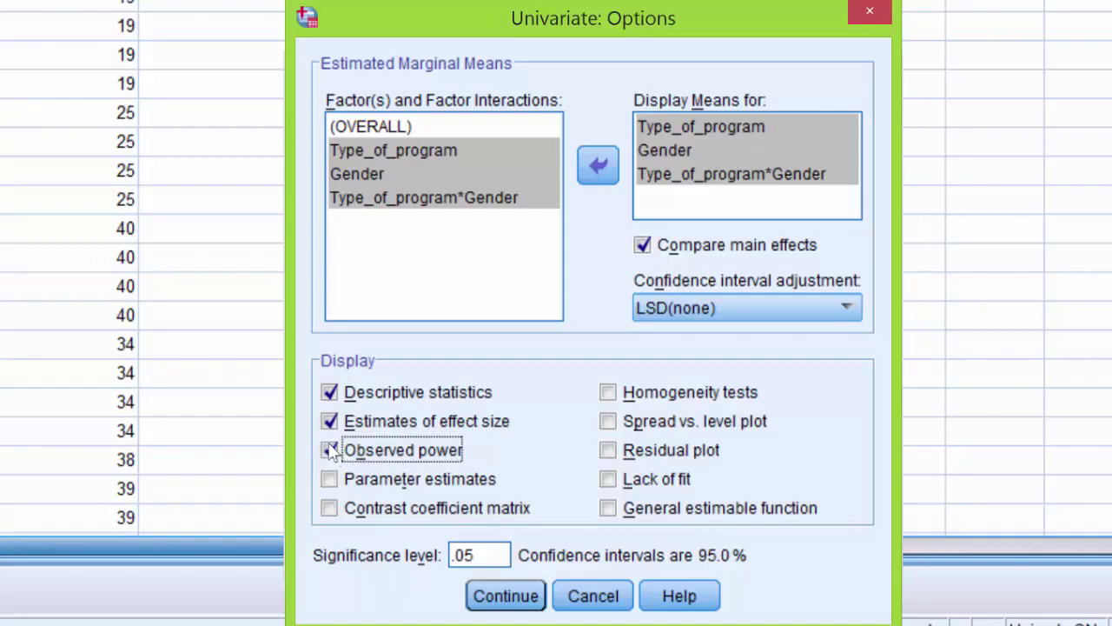
{"action": "left_click", "coordinate": [611, 398]}
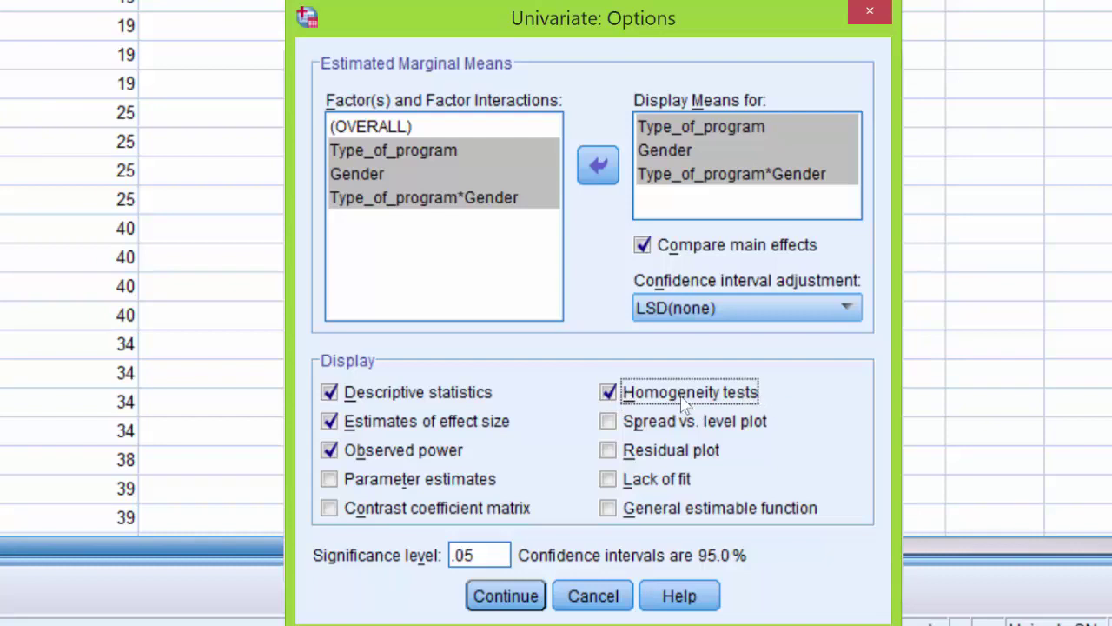
{"action": "left_click", "coordinate": [610, 394]}
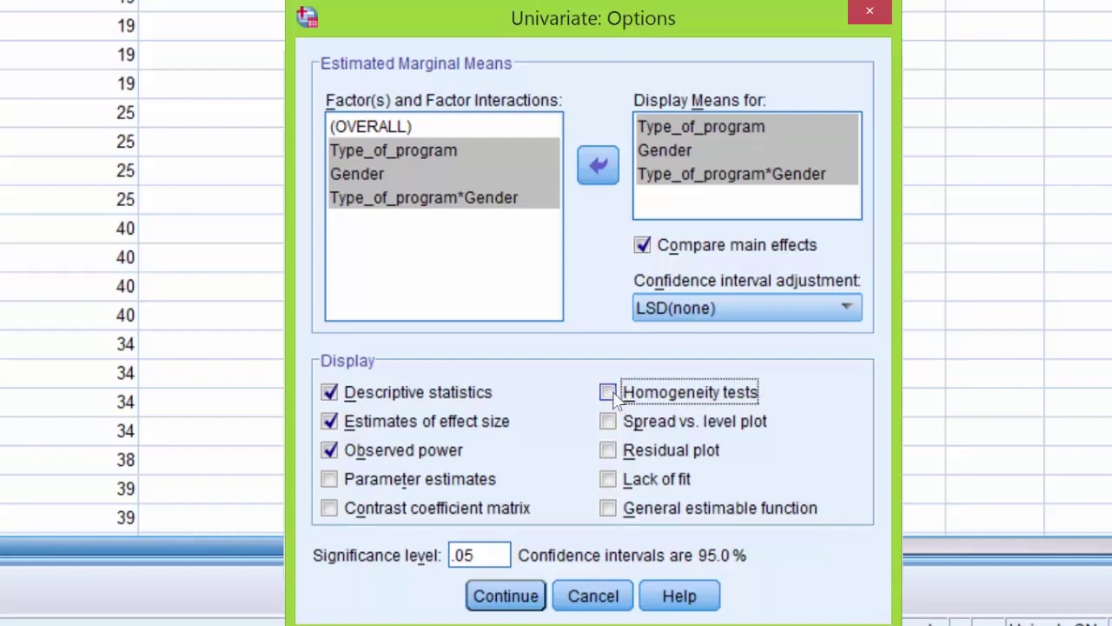
{"action": "left_click", "coordinate": [508, 600]}
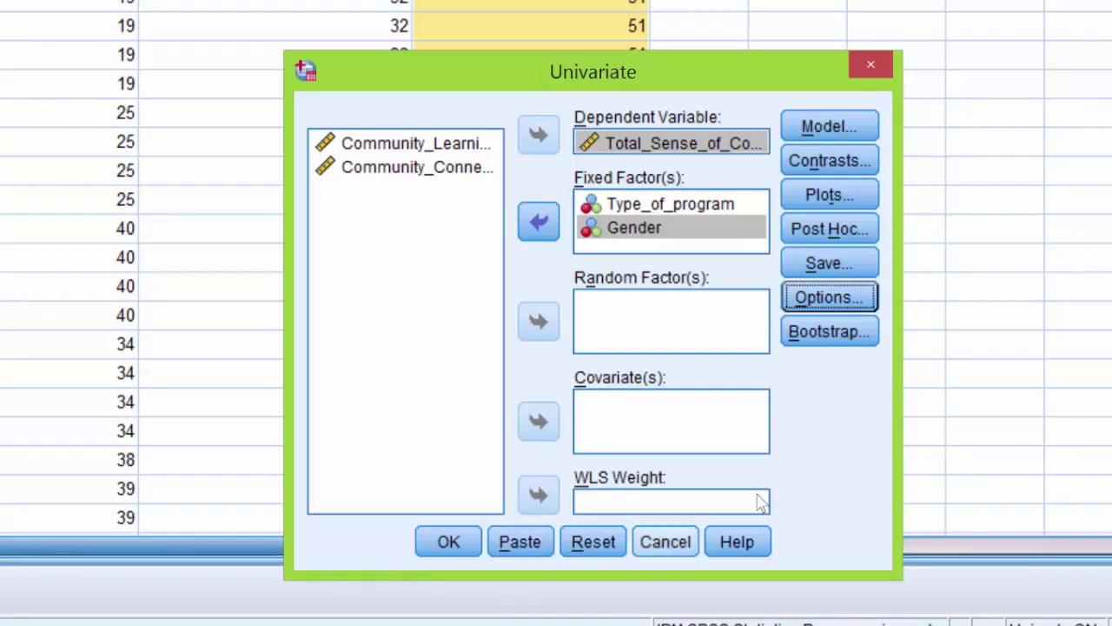
- Add a profile plot with Type_of_program on the horizontal axis and separate lines per Gender
{"action": "left_click", "coordinate": [858, 198]}
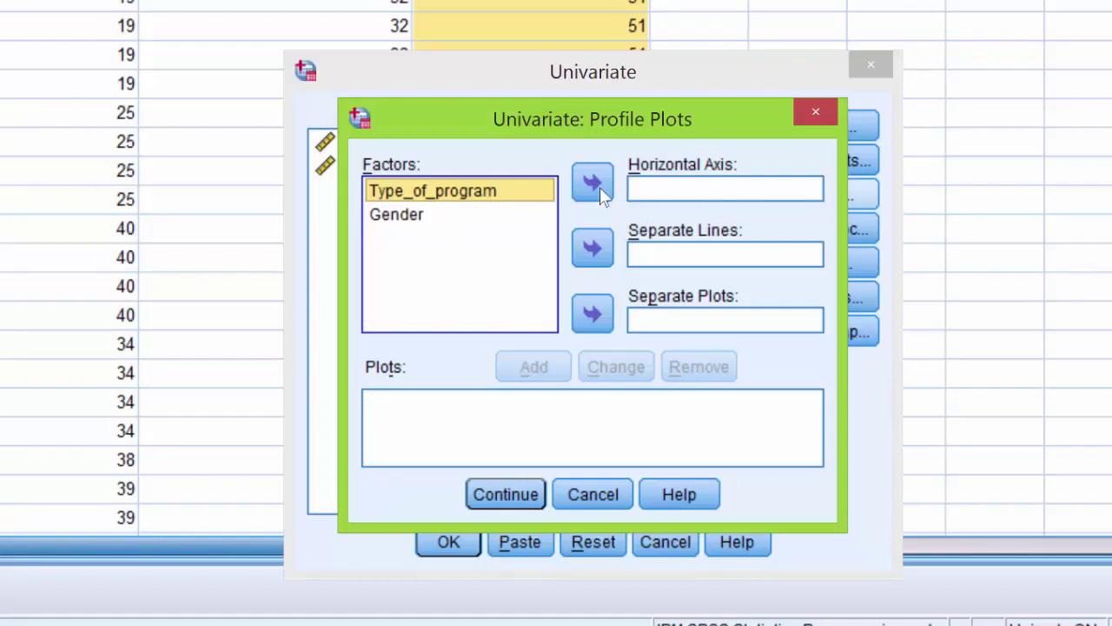
{"action": "left_click", "coordinate": [408, 221]}
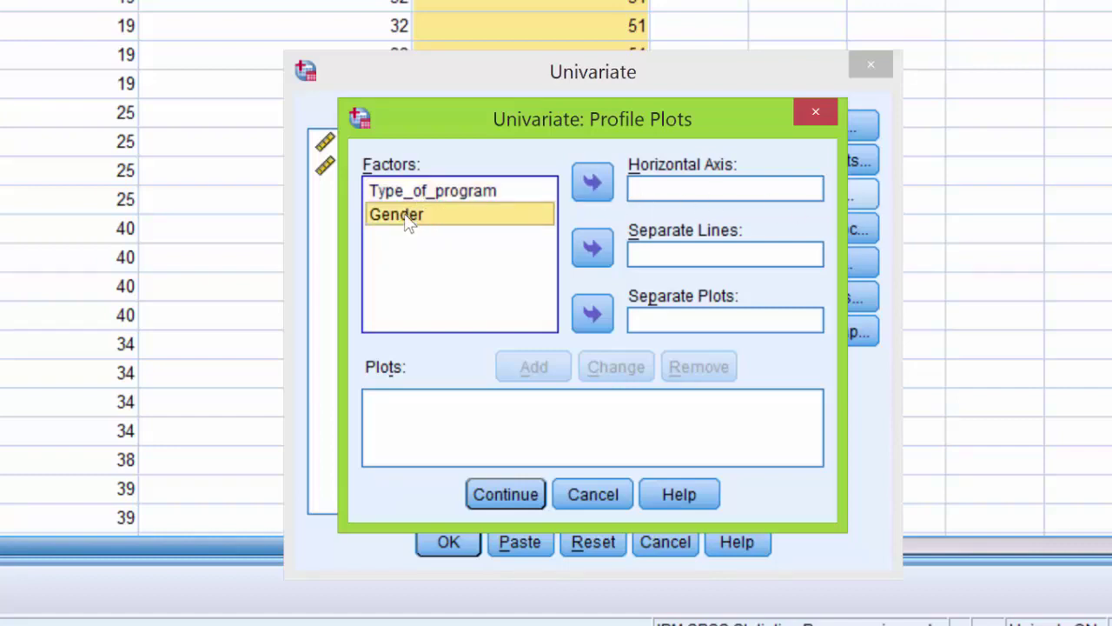
{"action": "left_click", "coordinate": [603, 259]}
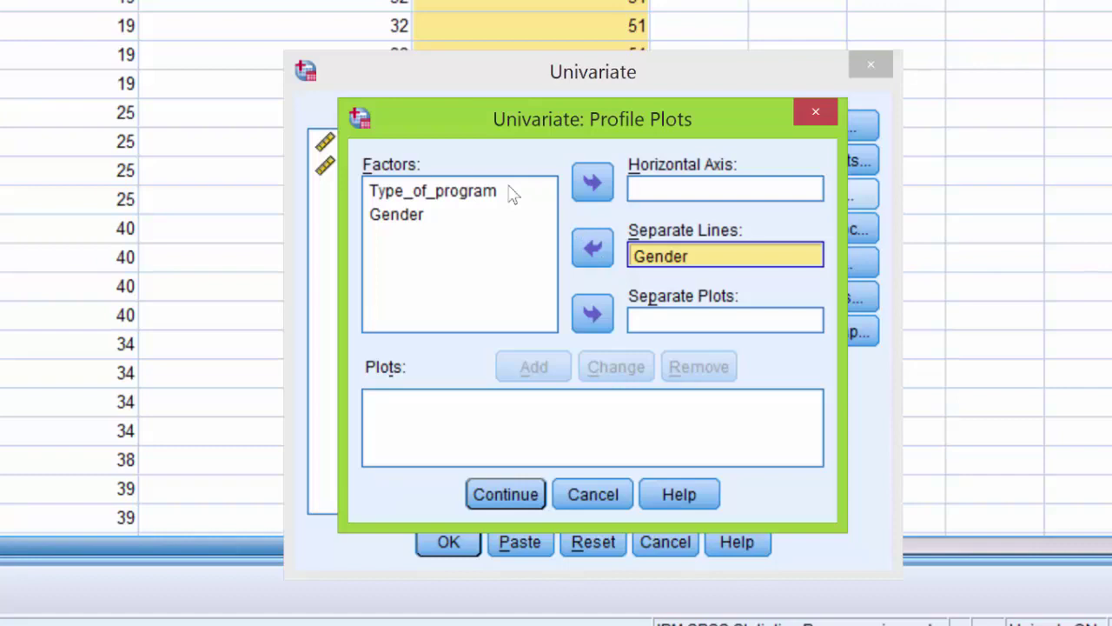
{"action": "left_click", "coordinate": [467, 194]}
{"action": "left_click", "coordinate": [466, 195]}
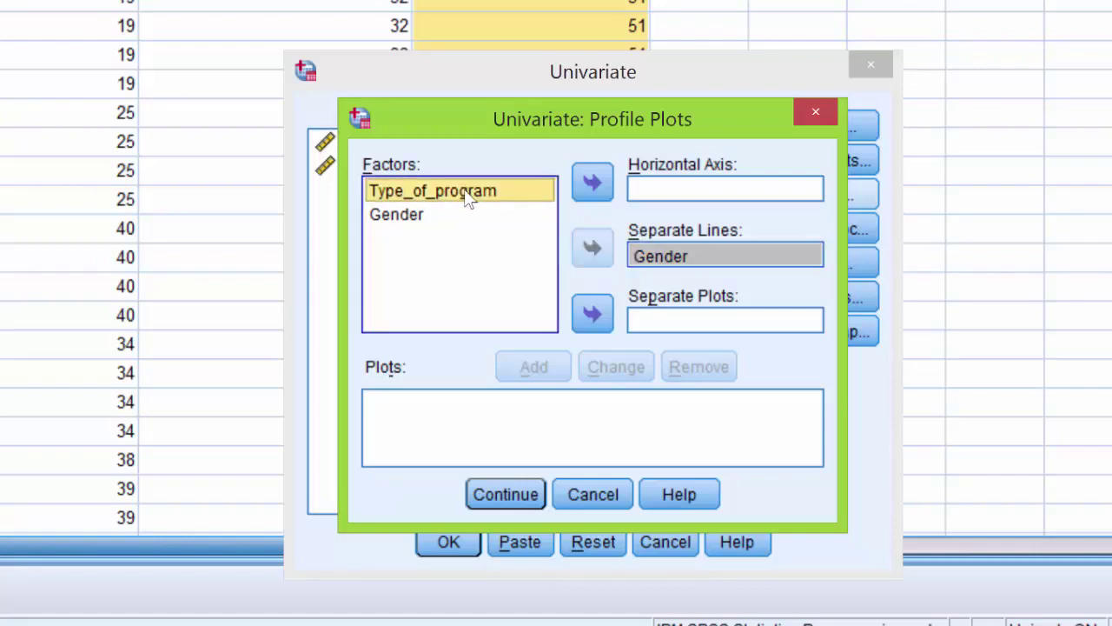
{"action": "left_click", "coordinate": [595, 184]}
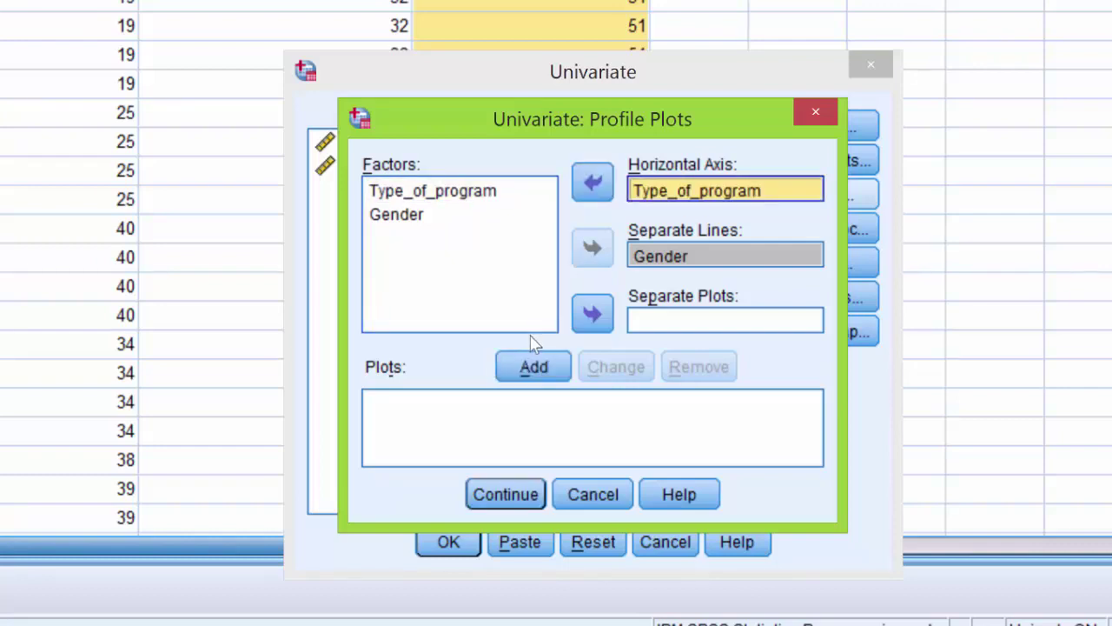
{"action": "left_click", "coordinate": [537, 368]}
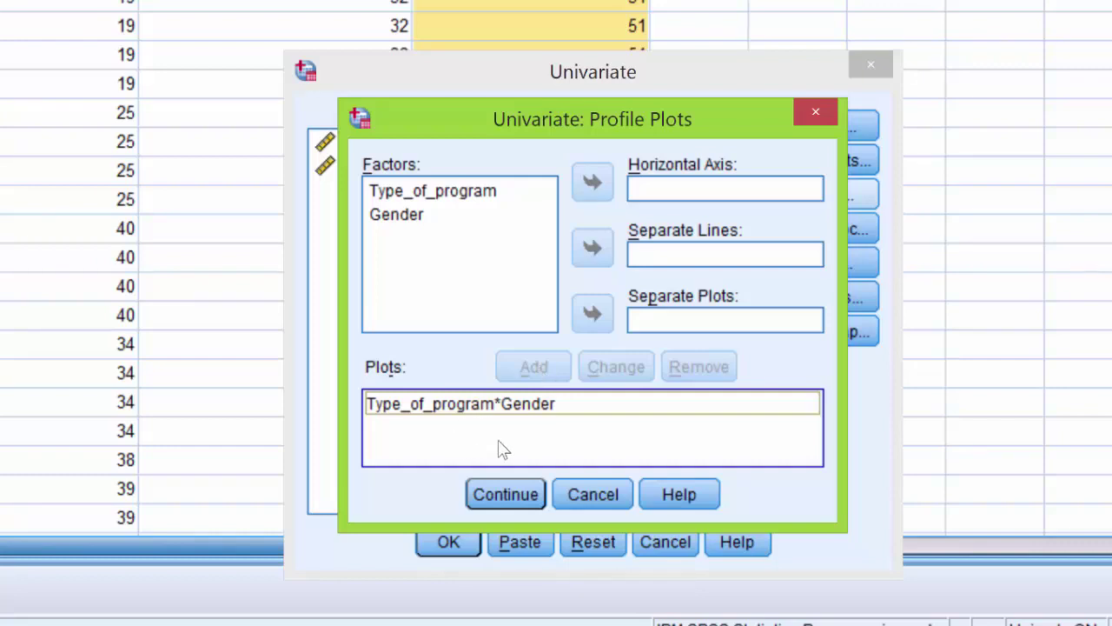
- Confirm the plot settings and run the two-way ANOVA
{"action": "left_click", "coordinate": [507, 496]}
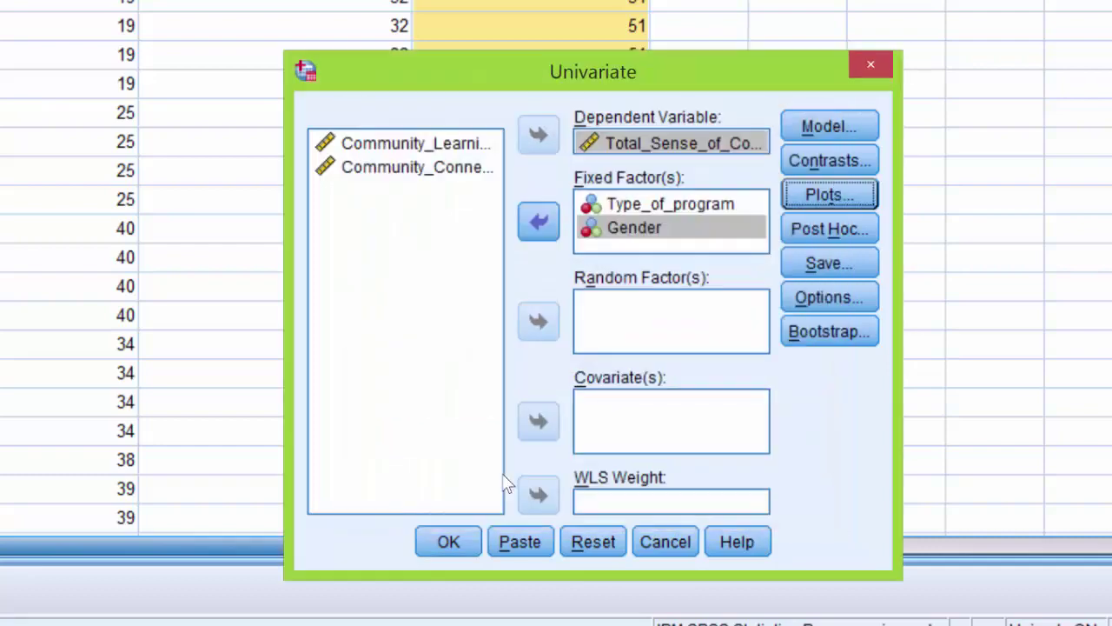
{"action": "left_click", "coordinate": [449, 543]}
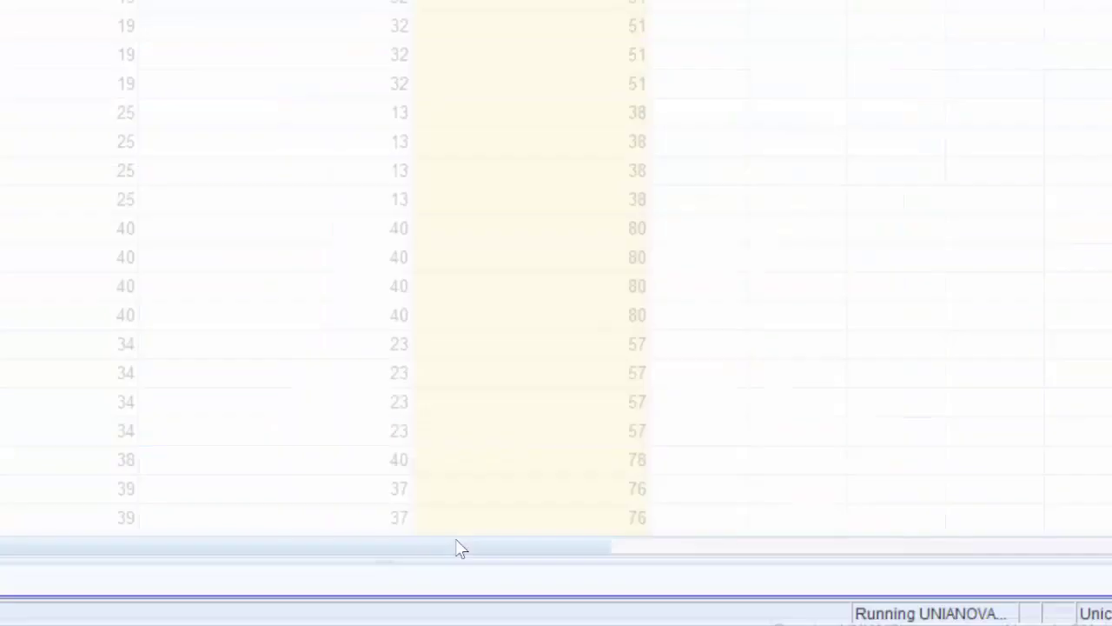